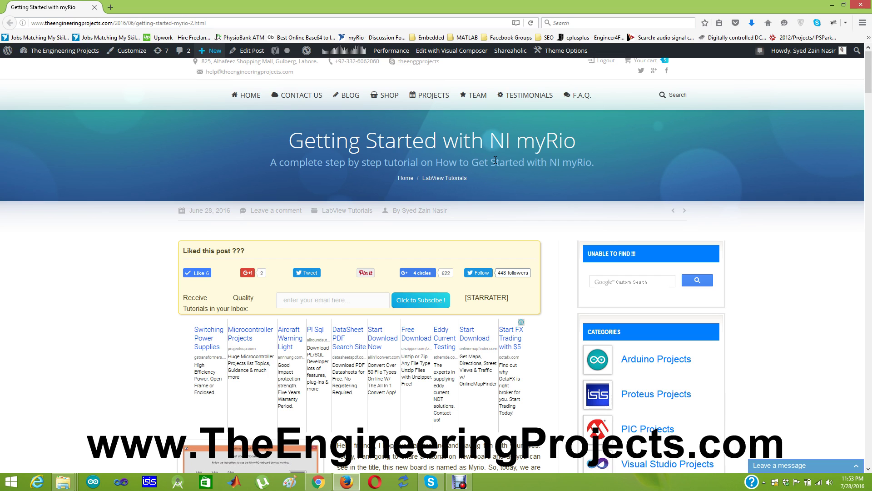
- Read the myRIO getting-started article from the introduction down to the photo of the powered board
{"action": "scroll", "coordinate": [495, 160], "scroll_direction": "down", "scroll_amount": 3}
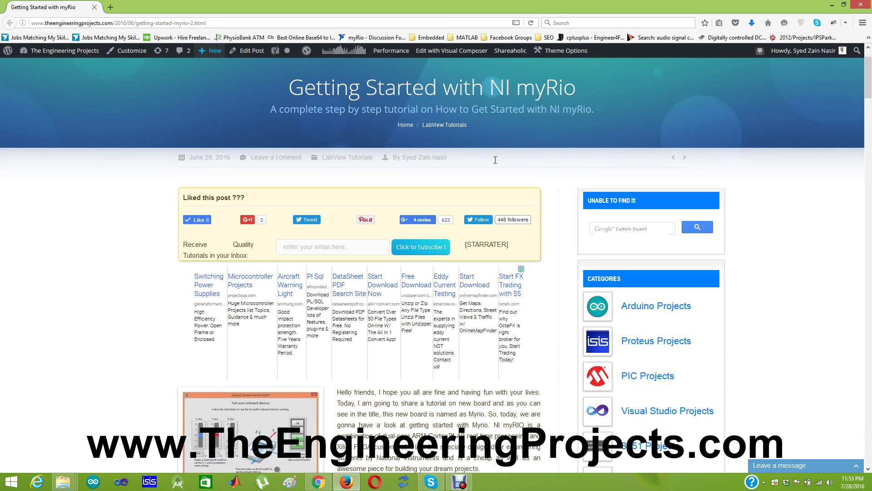
{"action": "scroll", "coordinate": [495, 160], "scroll_direction": "down", "scroll_amount": 3}
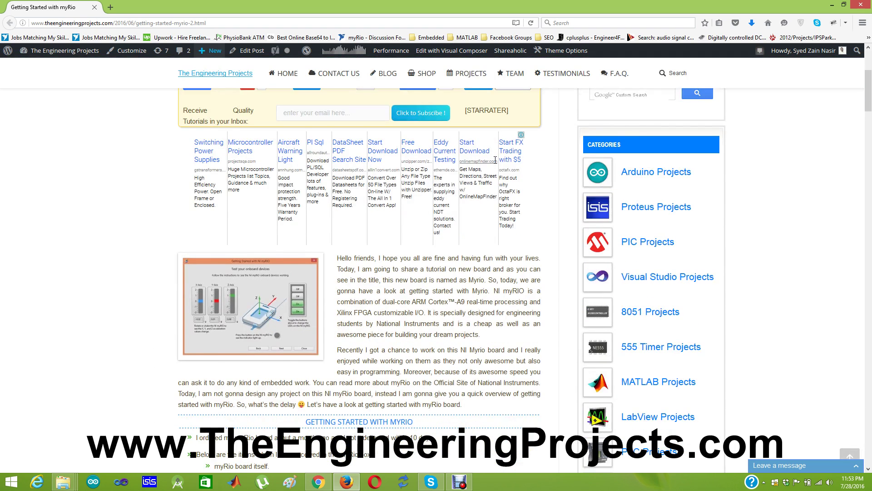
{"action": "scroll", "coordinate": [495, 160], "scroll_direction": "down", "scroll_amount": 1}
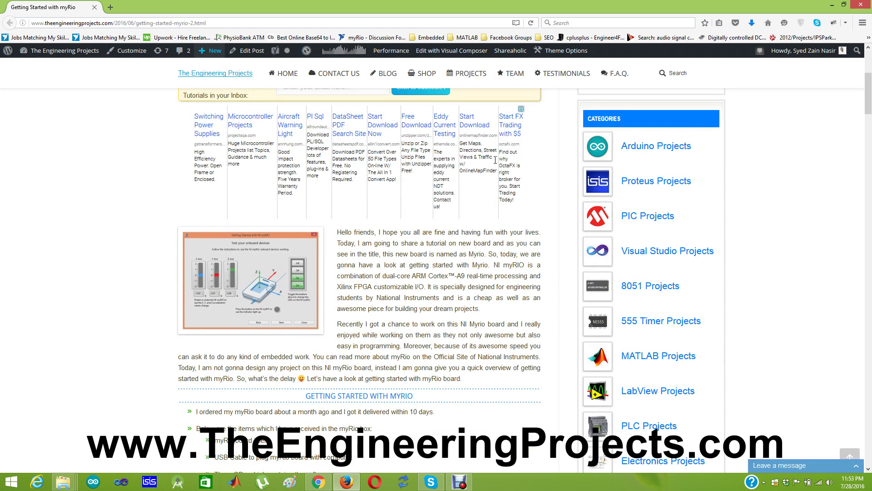
{"action": "scroll", "coordinate": [495, 160], "scroll_direction": "down", "scroll_amount": 10}
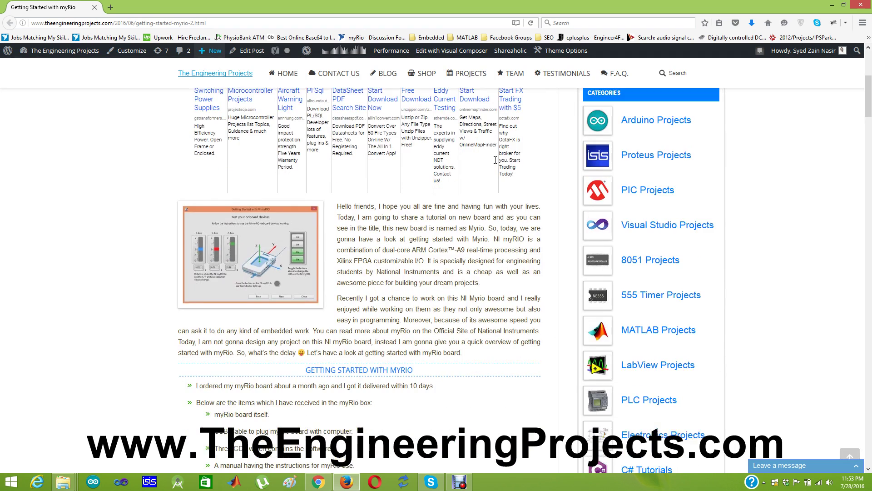
{"action": "scroll", "coordinate": [496, 159], "scroll_direction": "down", "scroll_amount": 10}
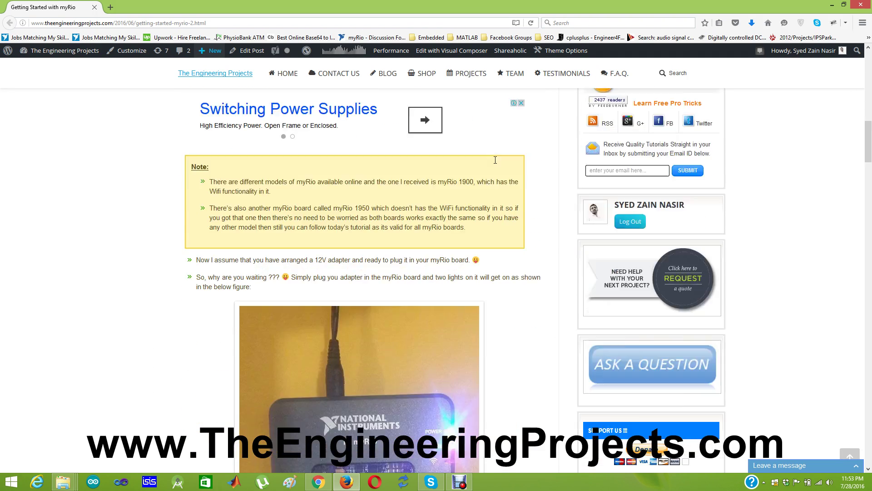
{"action": "scroll", "coordinate": [495, 160], "scroll_direction": "down", "scroll_amount": 1}
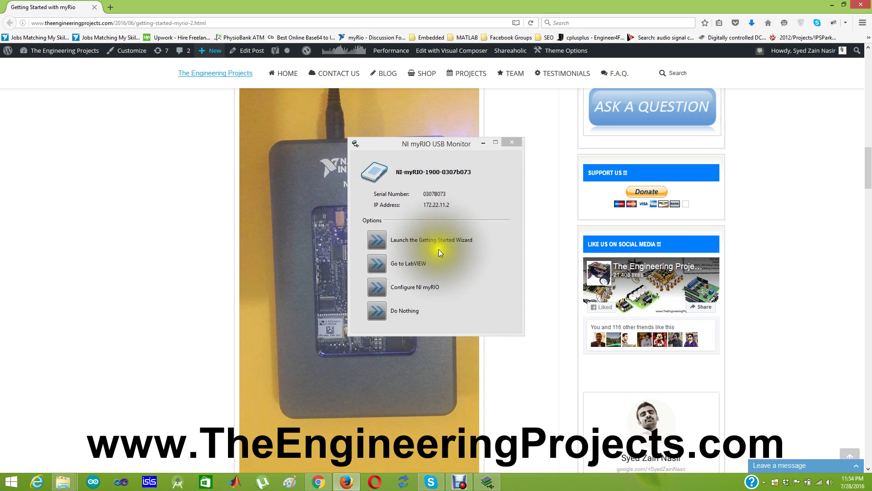
- Consult the article's USB Monitor and wizard sections, and launch the Getting Started Wizard from the NI myRIO USB Monitor
{"action": "left_click_drag", "start_coordinate": [429, 142], "coordinate": [502, 125]}
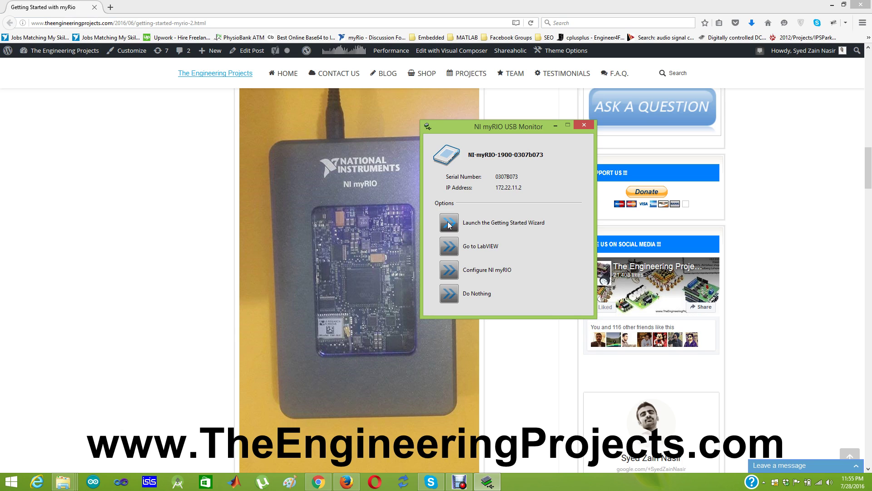
{"action": "left_click", "coordinate": [448, 223]}
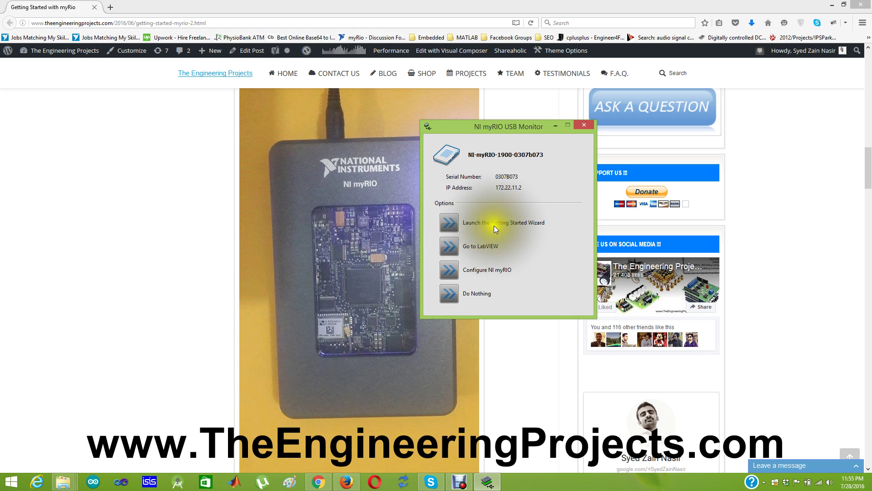
{"action": "left_click_drag", "start_coordinate": [869, 168], "coordinate": [869, 211]}
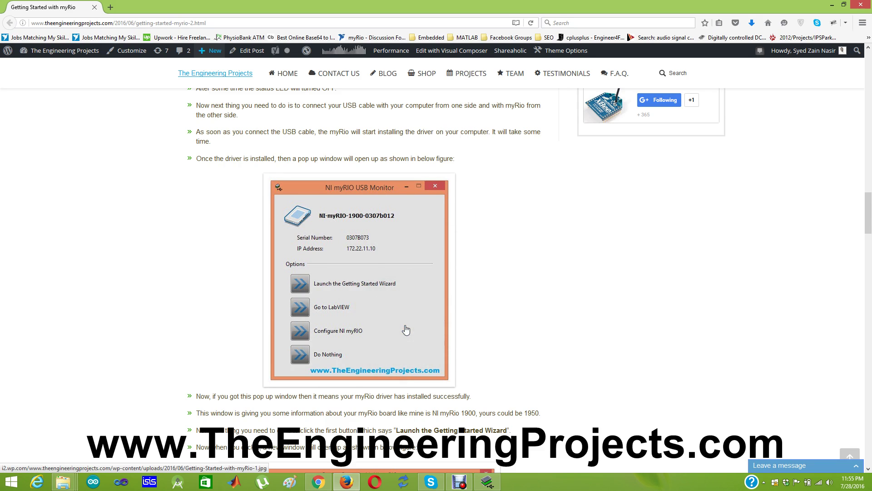
{"action": "scroll", "coordinate": [406, 329], "scroll_direction": "down", "scroll_amount": 5}
{"action": "scroll", "coordinate": [406, 329], "scroll_direction": "down", "scroll_amount": 1}
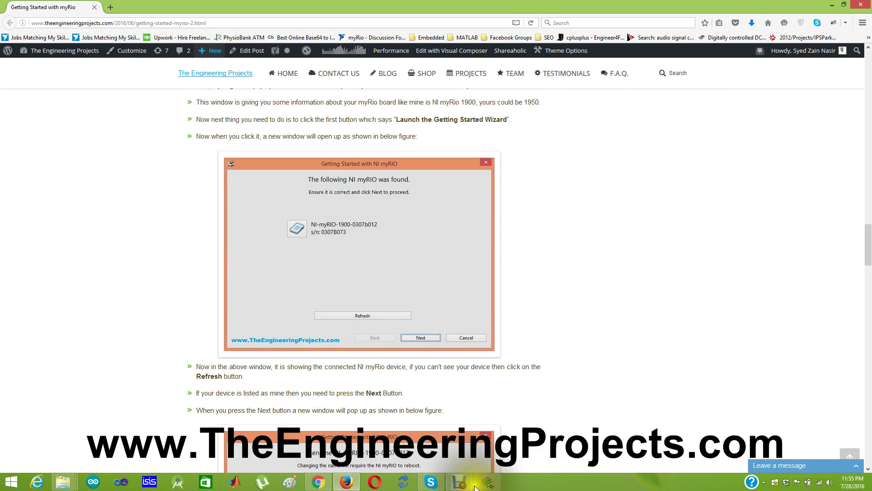
{"action": "left_click", "coordinate": [459, 484]}
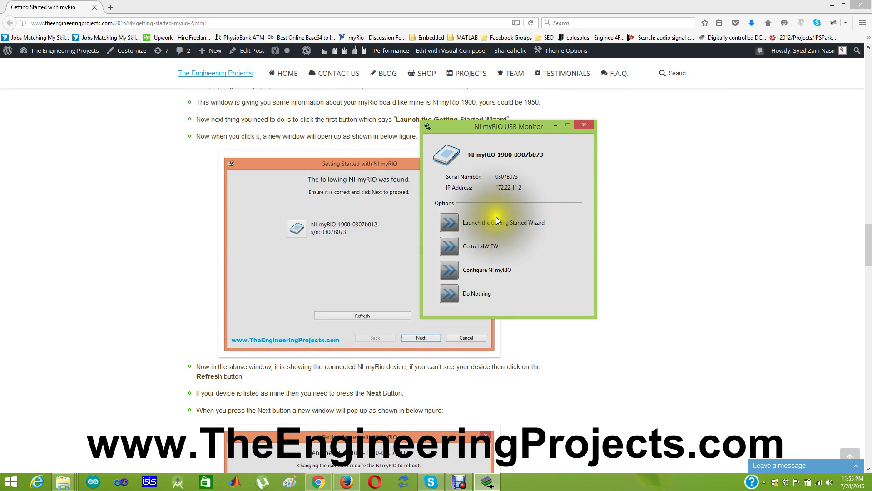
{"action": "left_click", "coordinate": [452, 224]}
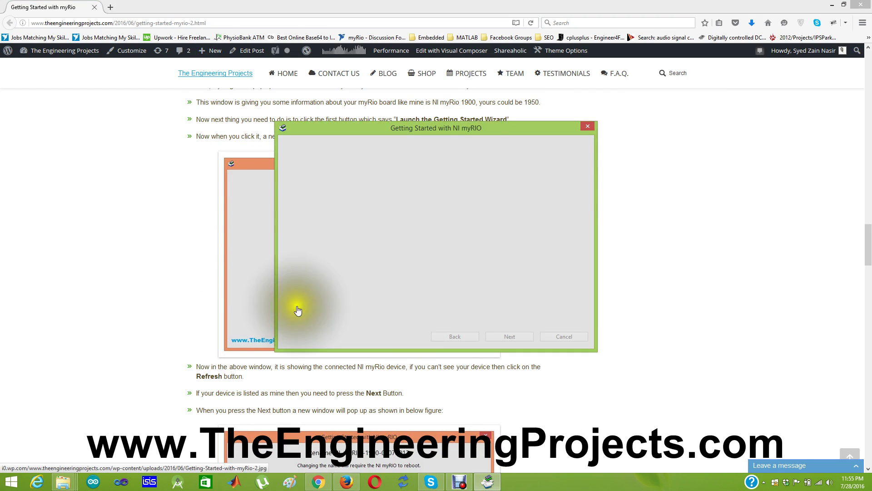
- Move the wizard window clear of the article's figure, refresh the detected myRIO device and proceed with it
{"action": "left_click_drag", "start_coordinate": [479, 130], "coordinate": [609, 111]}
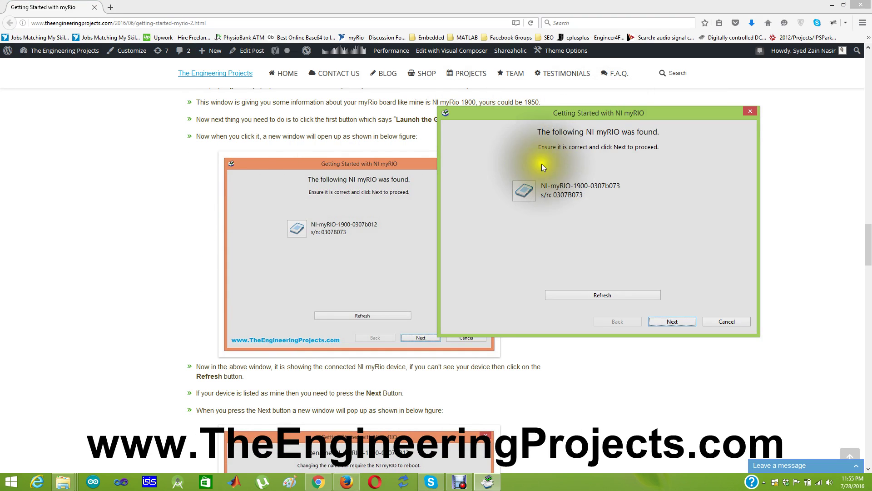
{"action": "left_click", "coordinate": [548, 172]}
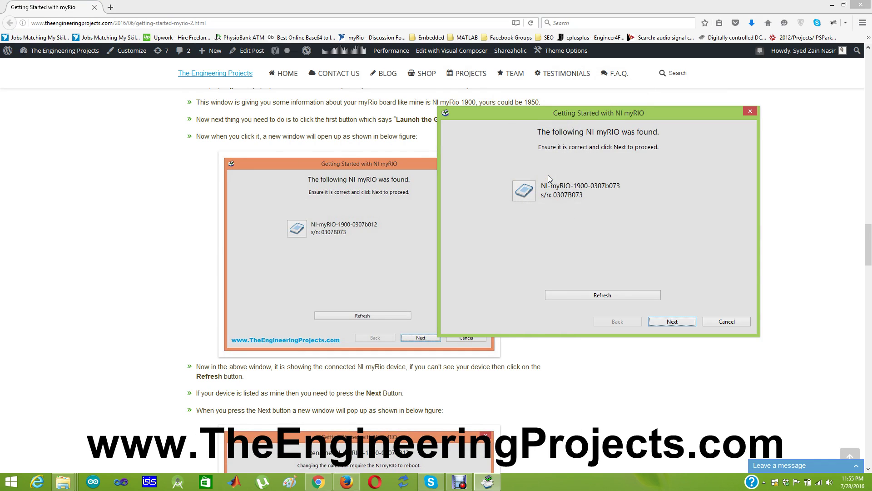
{"action": "left_click", "coordinate": [594, 296]}
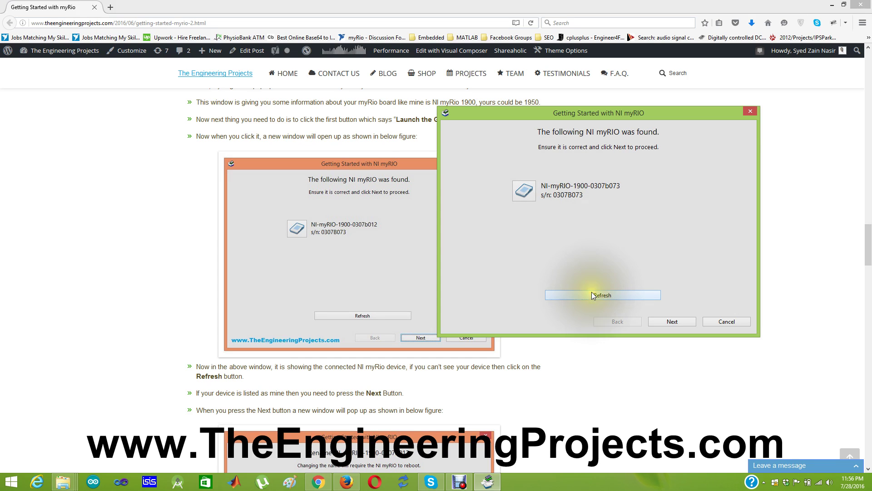
{"action": "left_click", "coordinate": [672, 321]}
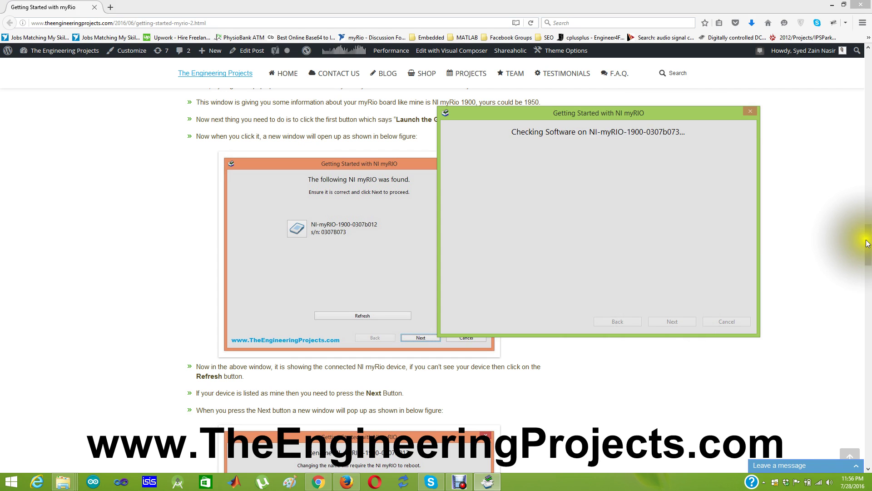
- Compare the rename page with the article, keep the board's existing name and continue to the onboard device test
{"action": "left_click_drag", "start_coordinate": [867, 251], "coordinate": [868, 285]}
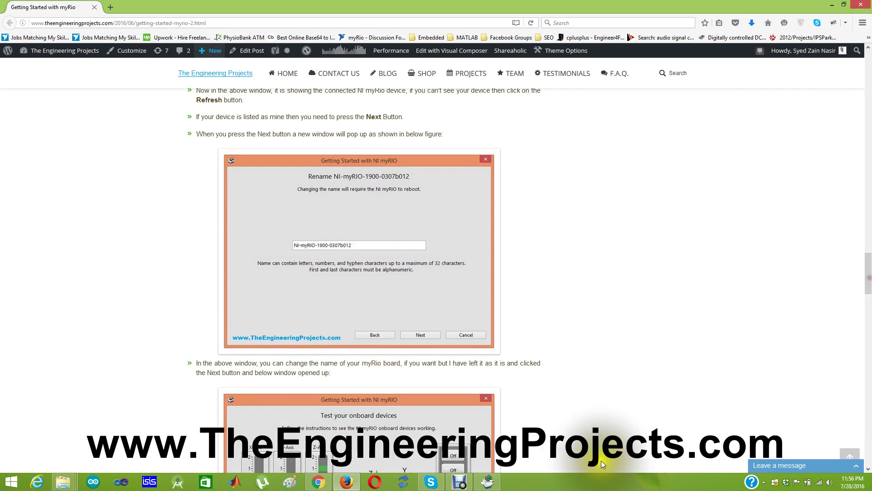
{"action": "left_click", "coordinate": [484, 482]}
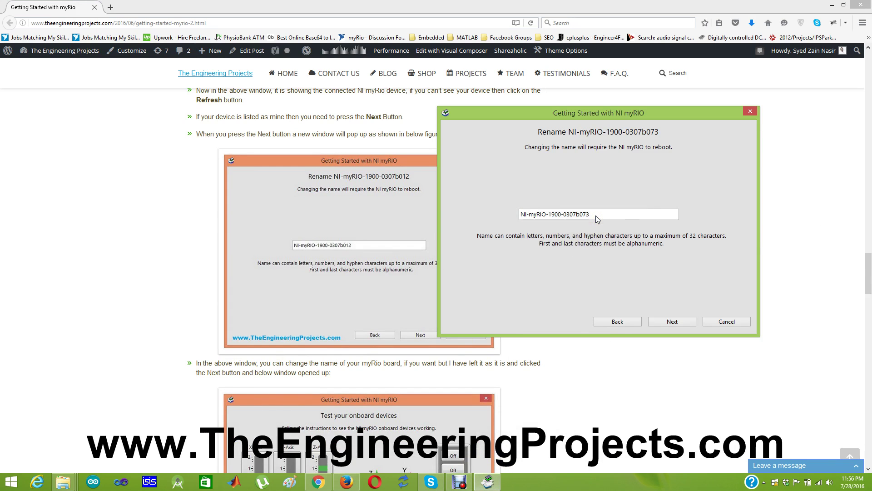
{"action": "left_click", "coordinate": [666, 320]}
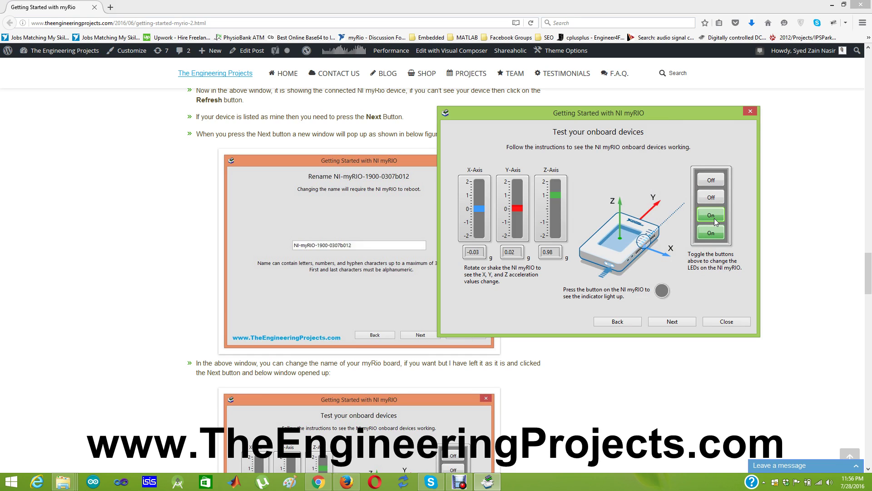
- Toggle the onboard LED switches in the device test, leaving the first, third and fourth on and the second off
{"action": "left_click", "coordinate": [713, 223]}
{"action": "left_click", "coordinate": [711, 199]}
{"action": "left_click", "coordinate": [712, 198]}
{"action": "left_click", "coordinate": [712, 200]}
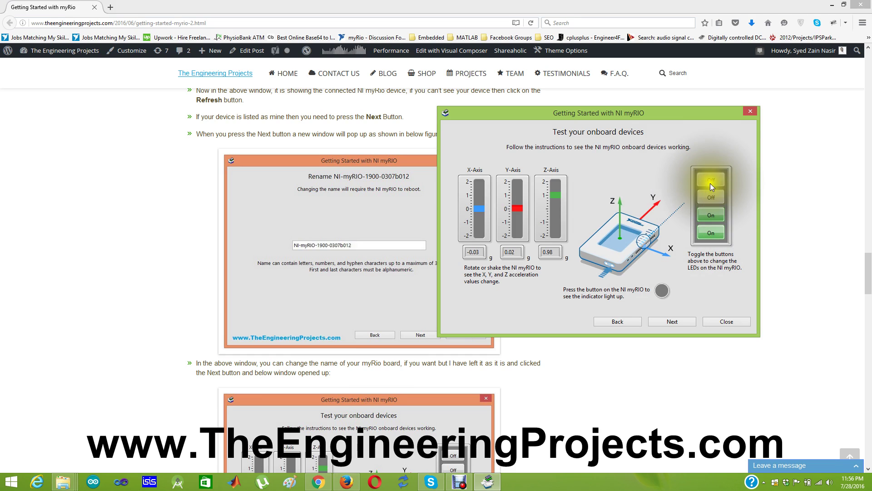
{"action": "left_click", "coordinate": [710, 181]}
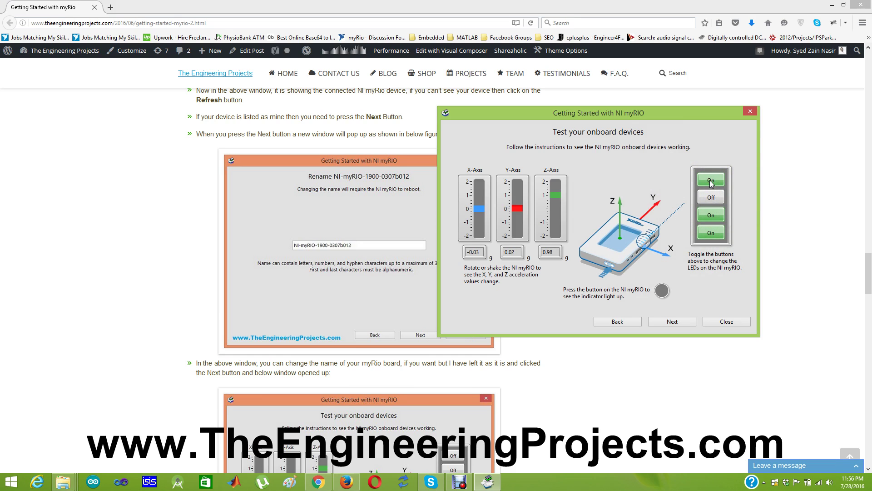
{"action": "left_click", "coordinate": [711, 182]}
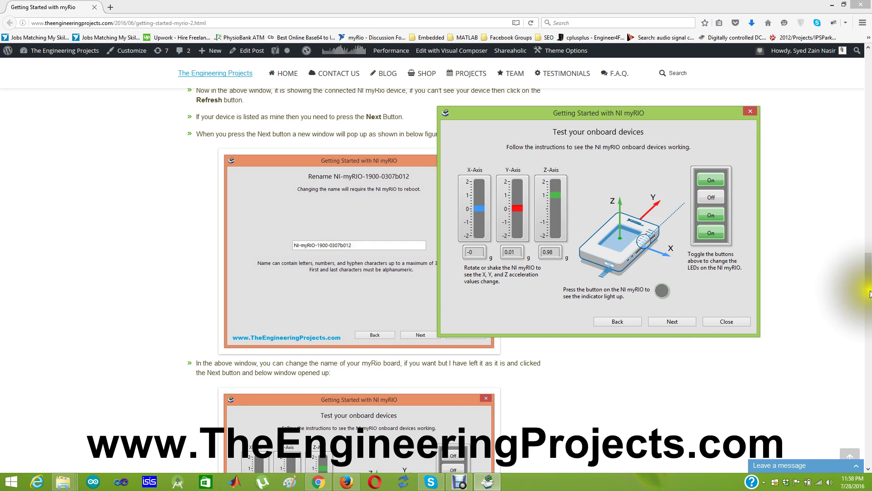
- Check the article's onboard device test section and advance the wizard from that test to its final page
{"action": "left_click_drag", "start_coordinate": [869, 293], "coordinate": [869, 311]}
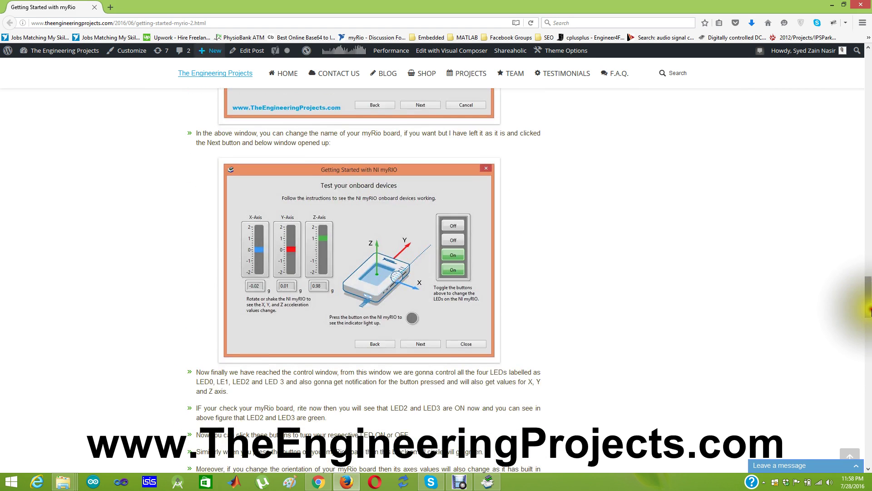
{"action": "left_click", "coordinate": [487, 482]}
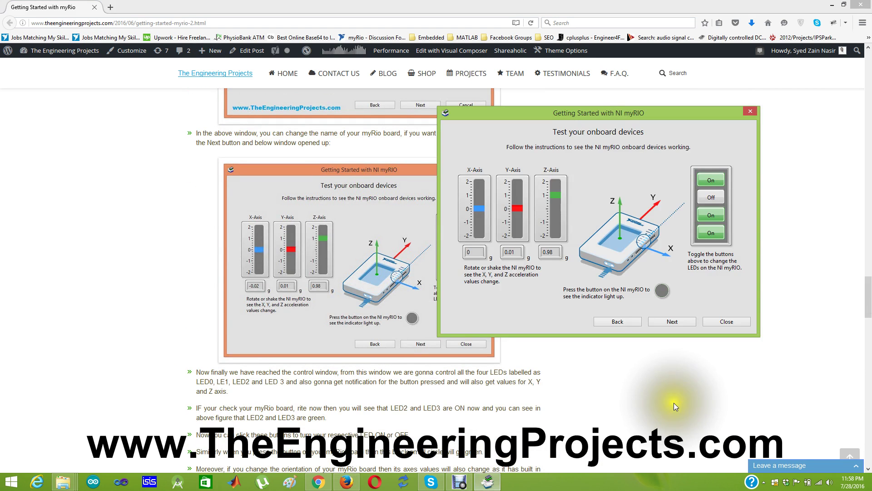
{"action": "left_click", "coordinate": [672, 322]}
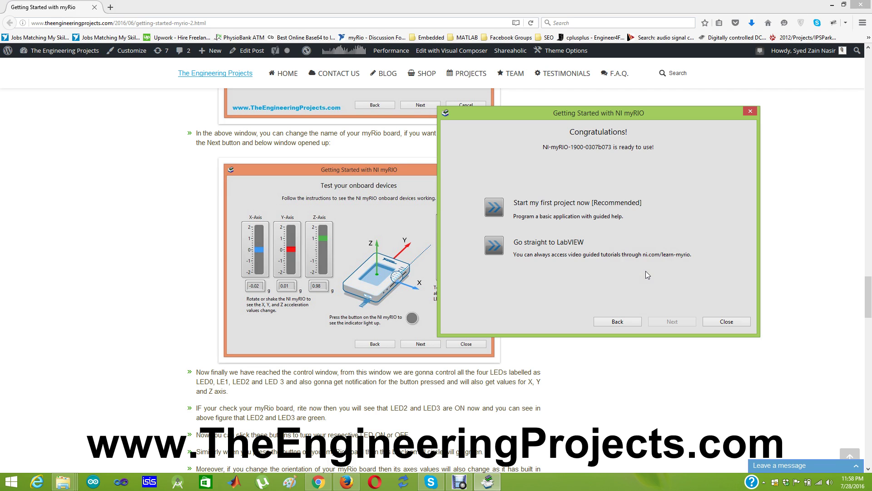
- Return to the article's earlier note about the myRio 1900 and 1950 models
{"action": "left_click", "coordinate": [866, 213]}
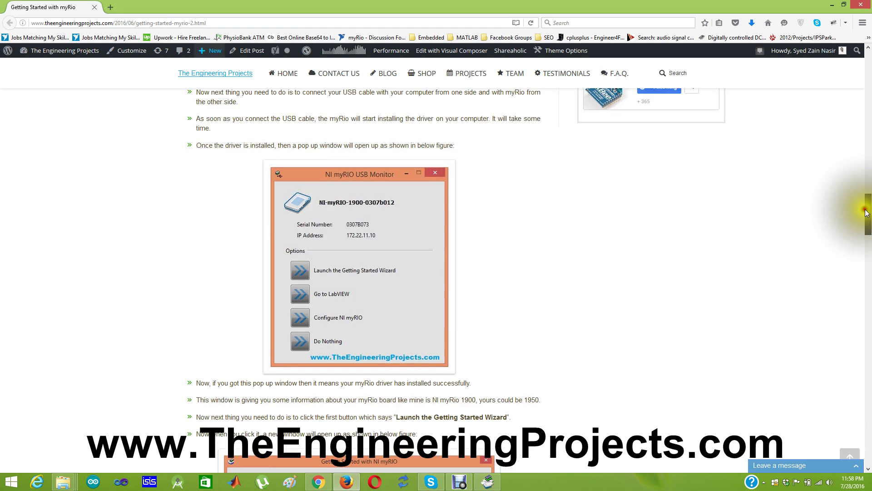
{"action": "left_click_drag", "start_coordinate": [866, 214], "coordinate": [865, 134]}
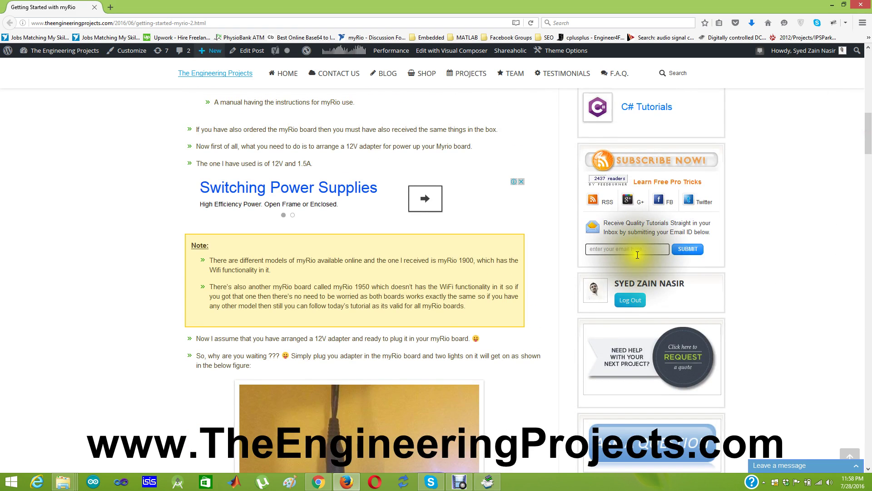